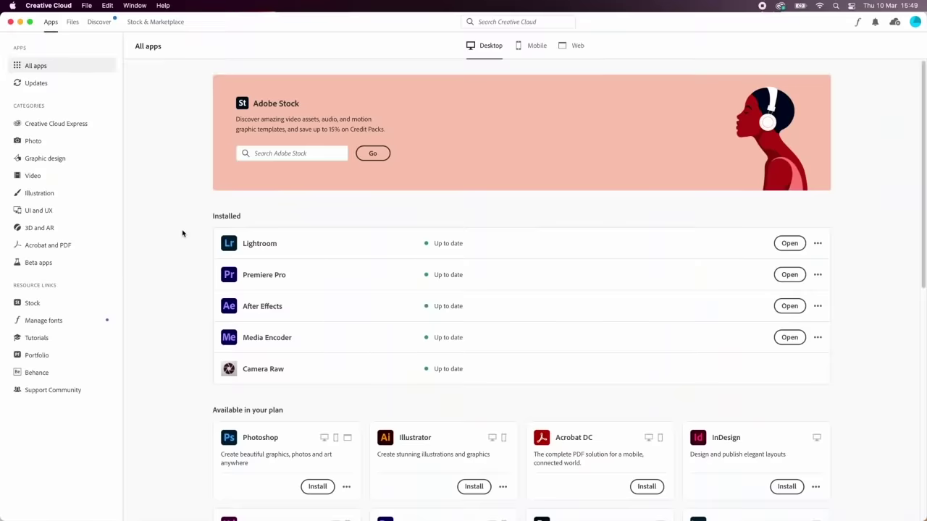
- Search the Creative Cloud plugin marketplace for 'frame.io' and install the Frame.io Video Review plugin
{"action": "left_click", "coordinate": [161, 24]}
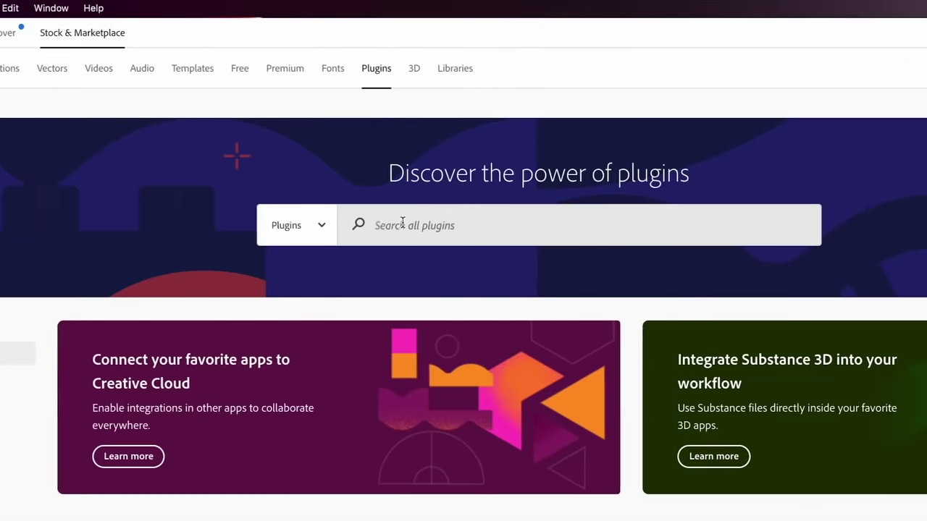
{"action": "left_click", "coordinate": [553, 224]}
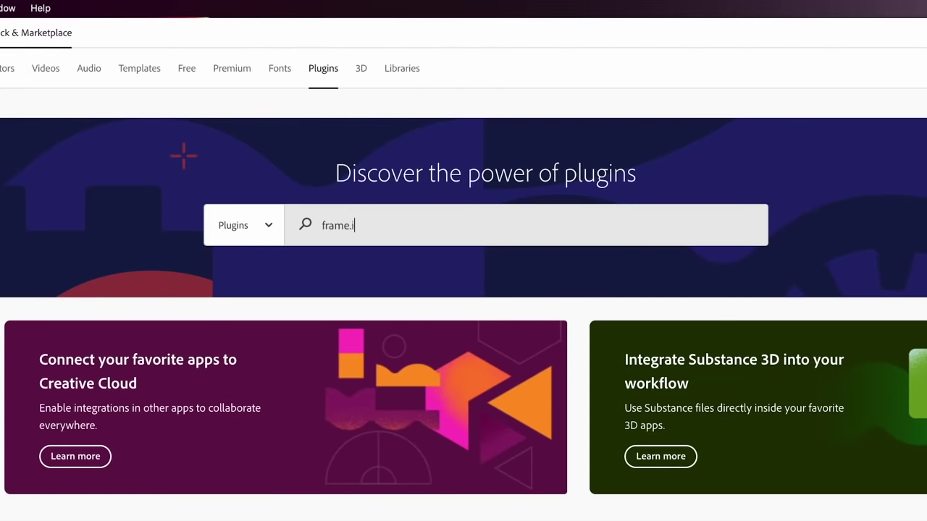
{"action": "key", "text": "Return"}
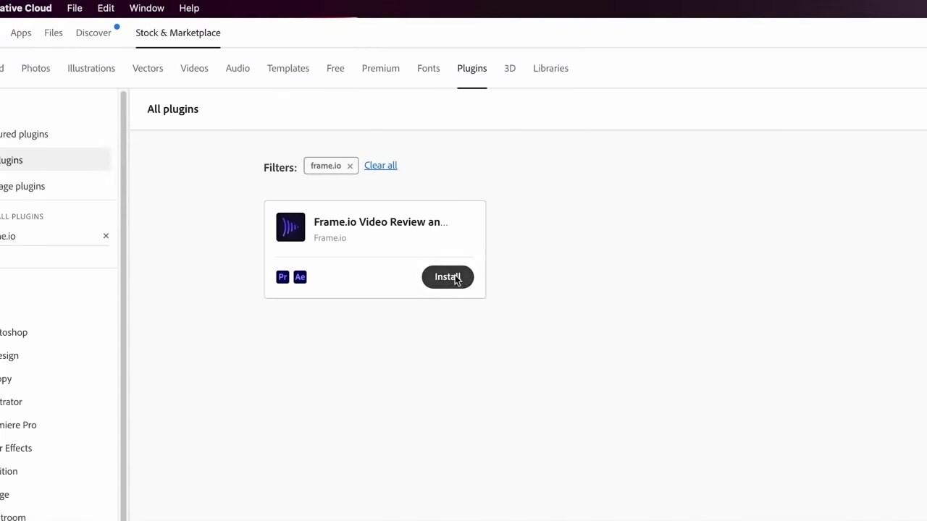
{"action": "left_click", "coordinate": [448, 277]}
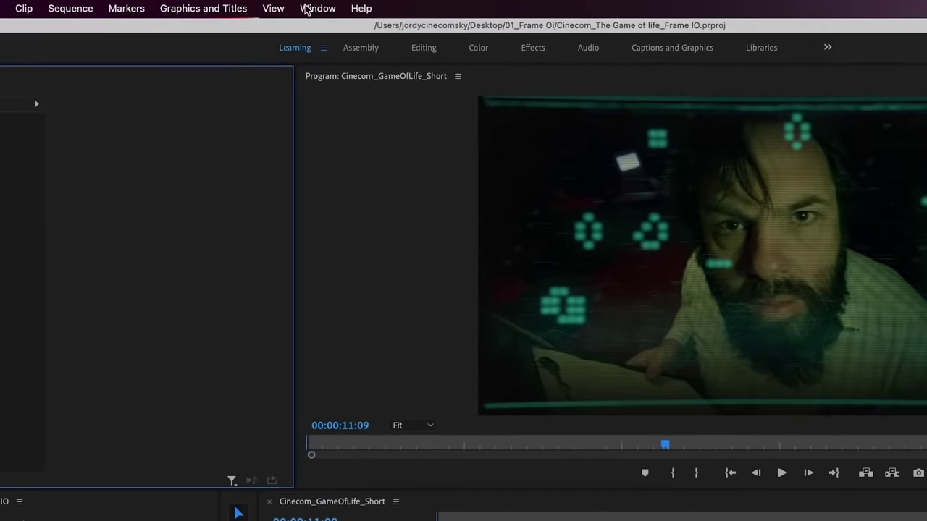
- Open the Frame.io extension panel from Window > Extensions in Premiere Pro
{"action": "left_click", "coordinate": [307, 5]}
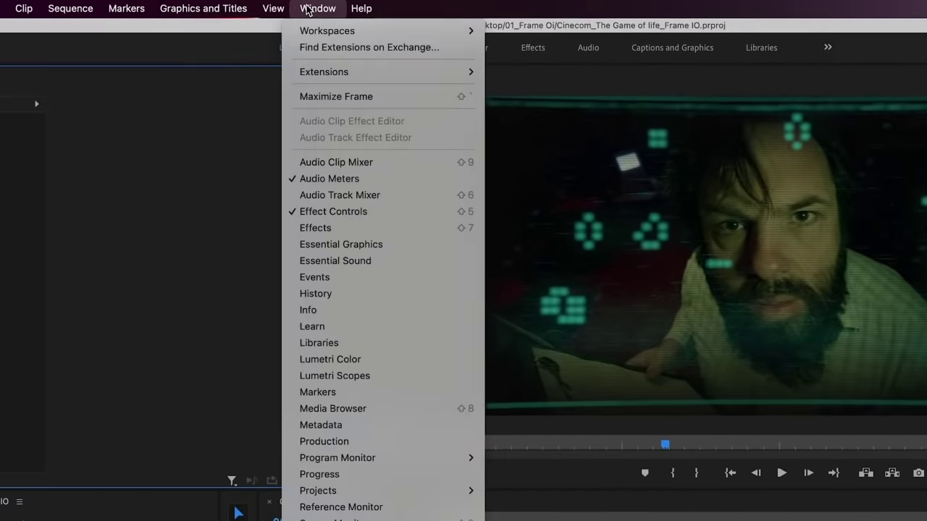
{"action": "mouse_move", "coordinate": [346, 75]}
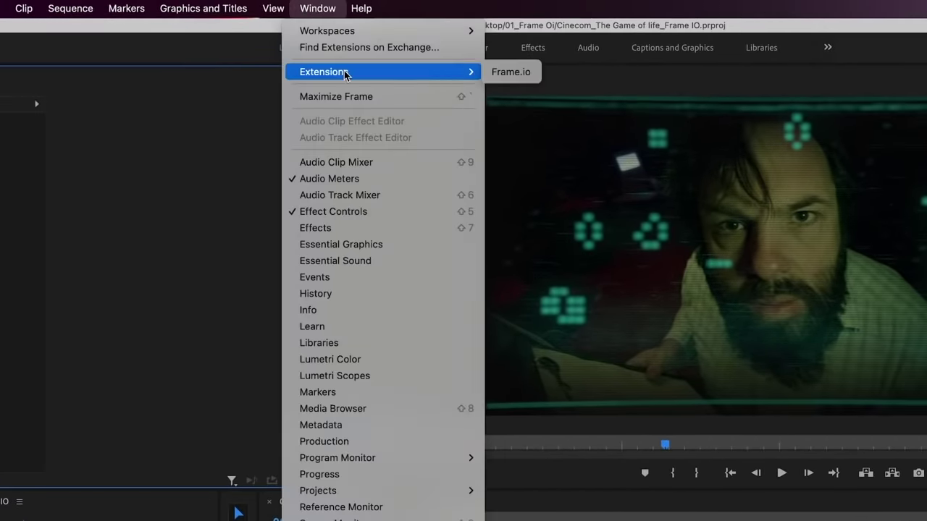
{"action": "left_click", "coordinate": [507, 73]}
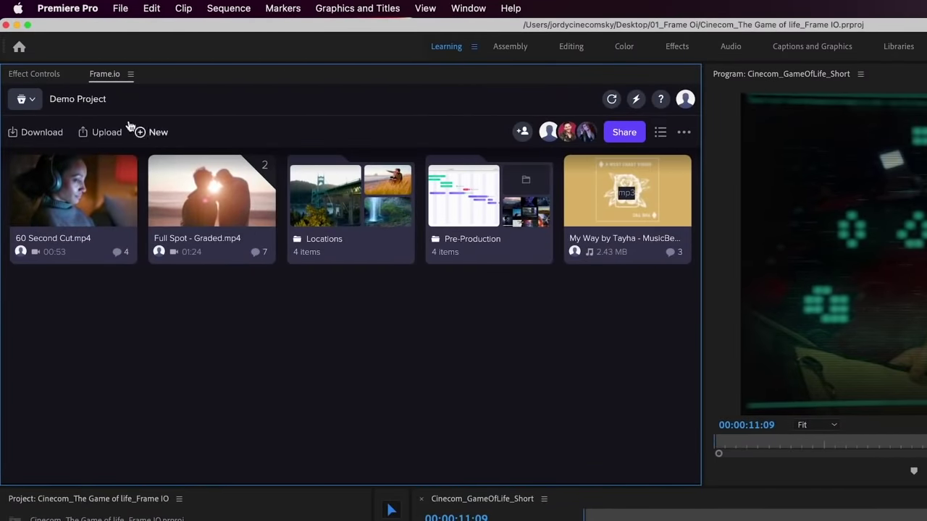
- Create a new Frame.io project named 'Game of Life'
{"action": "left_click", "coordinate": [32, 101]}
{"action": "left_click", "coordinate": [93, 319]}
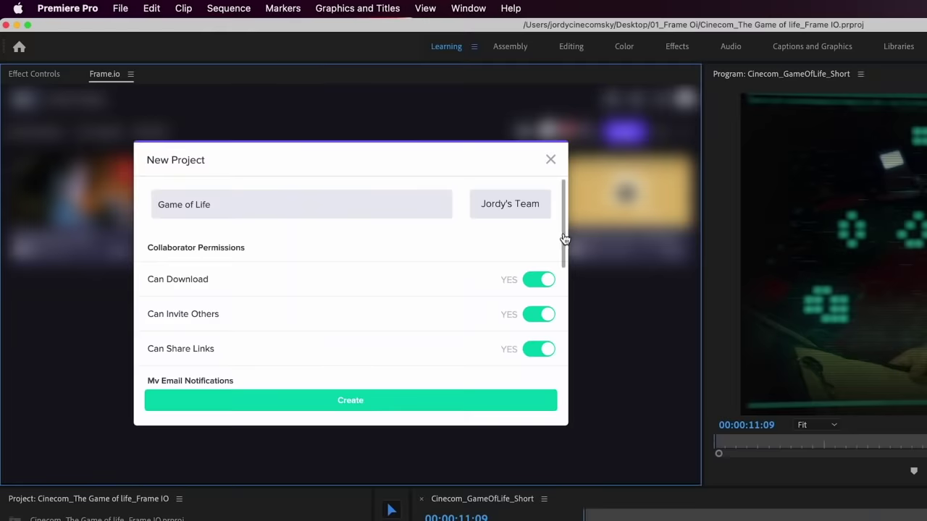
{"action": "scroll", "coordinate": [569, 250], "scroll_direction": "down", "scroll_amount": 5}
{"action": "left_click_drag", "start_coordinate": [570, 276], "coordinate": [578, 350]}
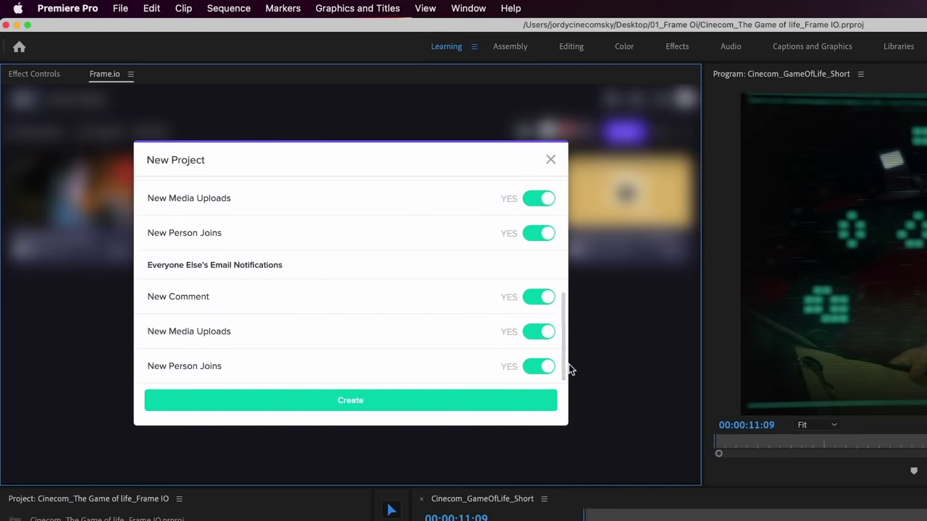
{"action": "left_click", "coordinate": [514, 406]}
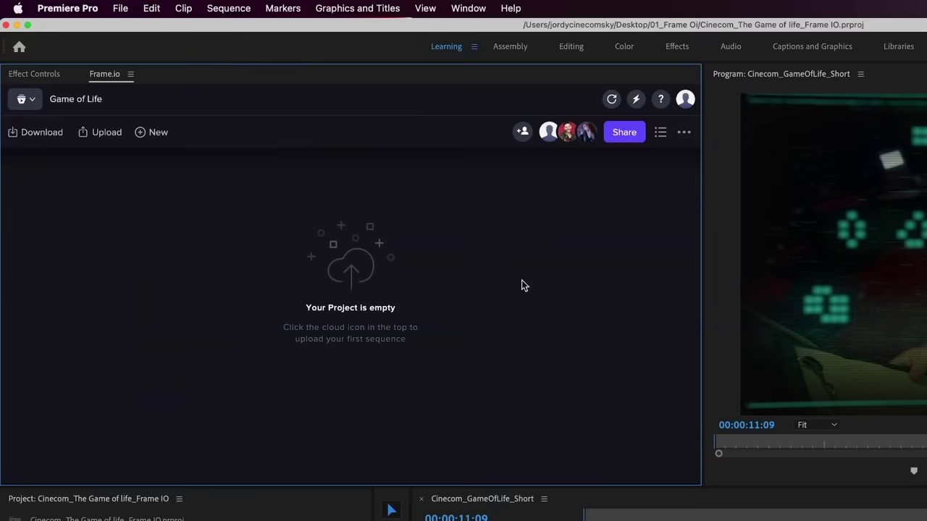
- Invite a team member as a collaborator on the Game of Life project
{"action": "left_click", "coordinate": [522, 133]}
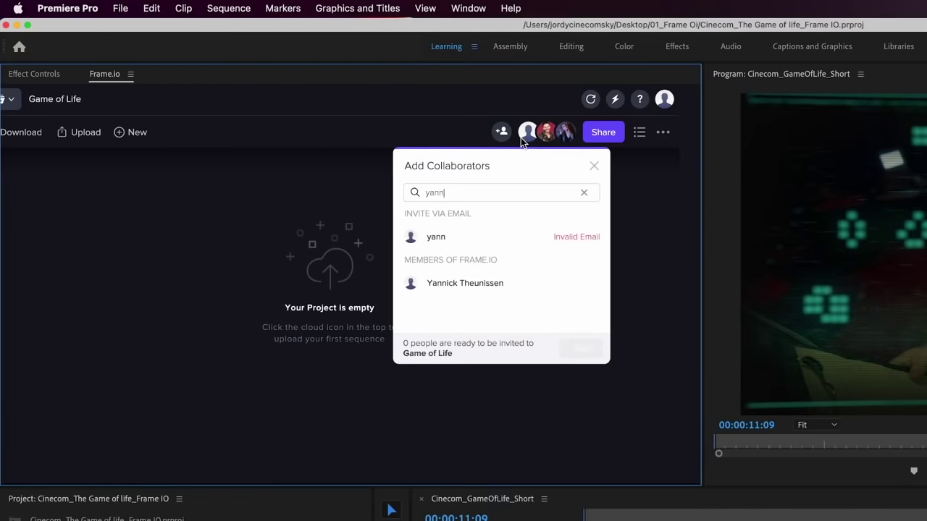
{"action": "left_click", "coordinate": [500, 284]}
{"action": "left_click", "coordinate": [579, 350]}
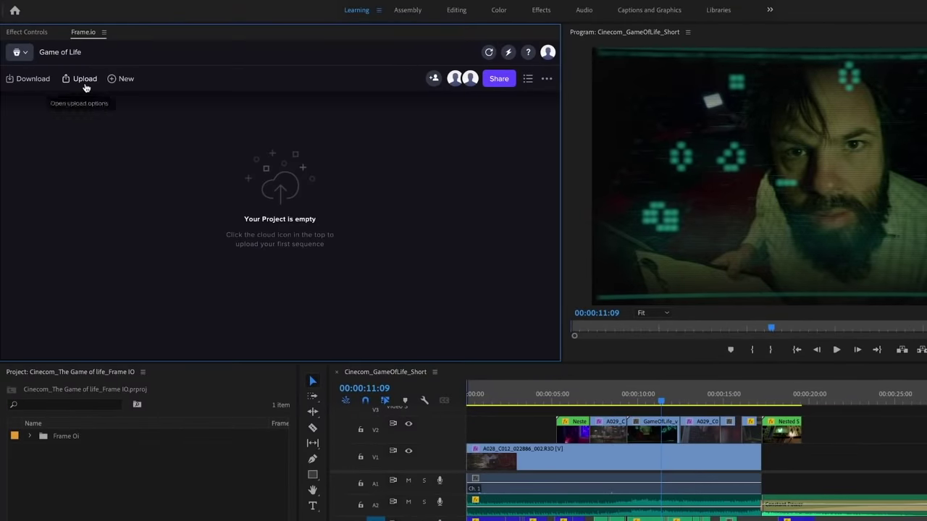
- Upload the active sequence to Frame.io using Web 1080, Whole Sequence range and Scratch Disk rendering
{"action": "left_click", "coordinate": [84, 79]}
{"action": "left_click", "coordinate": [86, 107]}
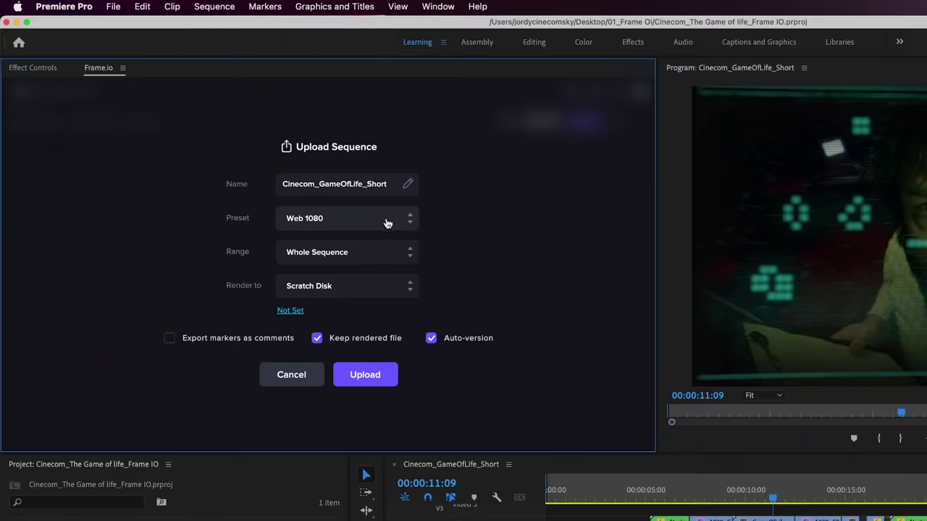
{"action": "left_click", "coordinate": [405, 221]}
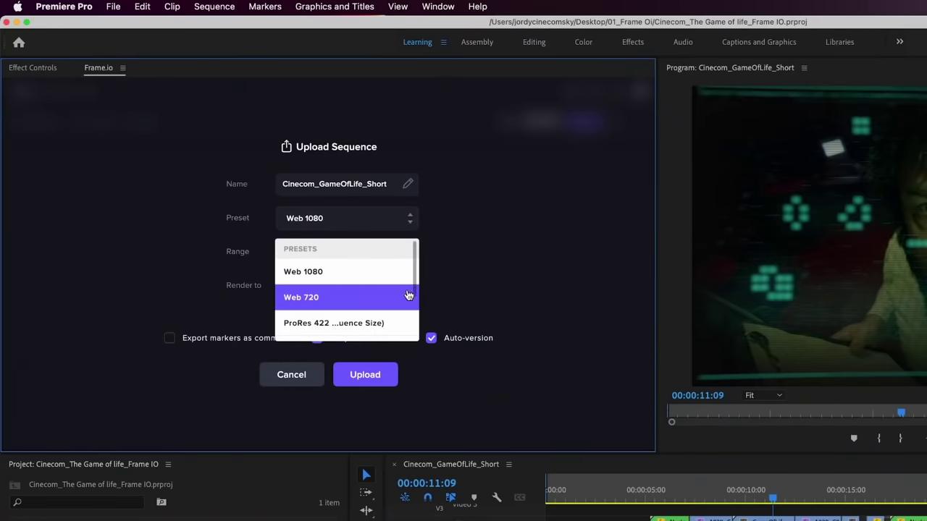
{"action": "left_click", "coordinate": [381, 273]}
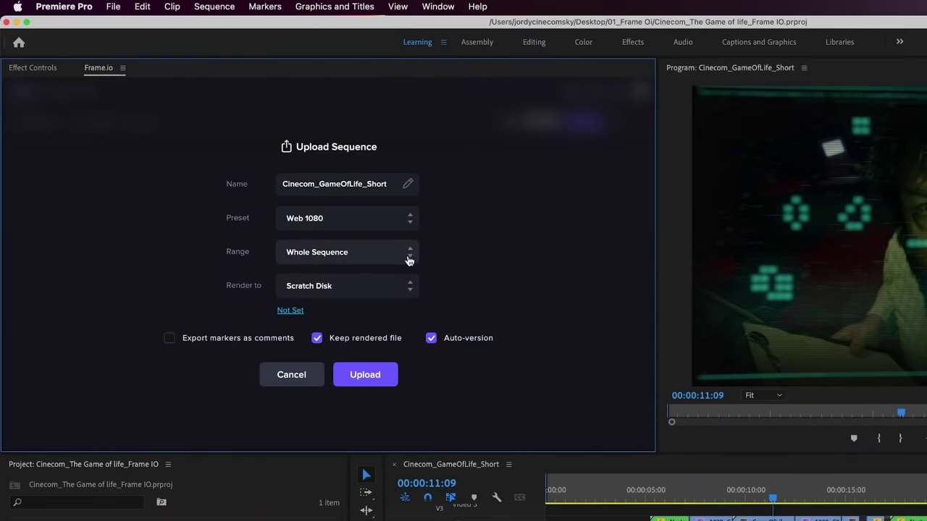
{"action": "left_click", "coordinate": [409, 260]}
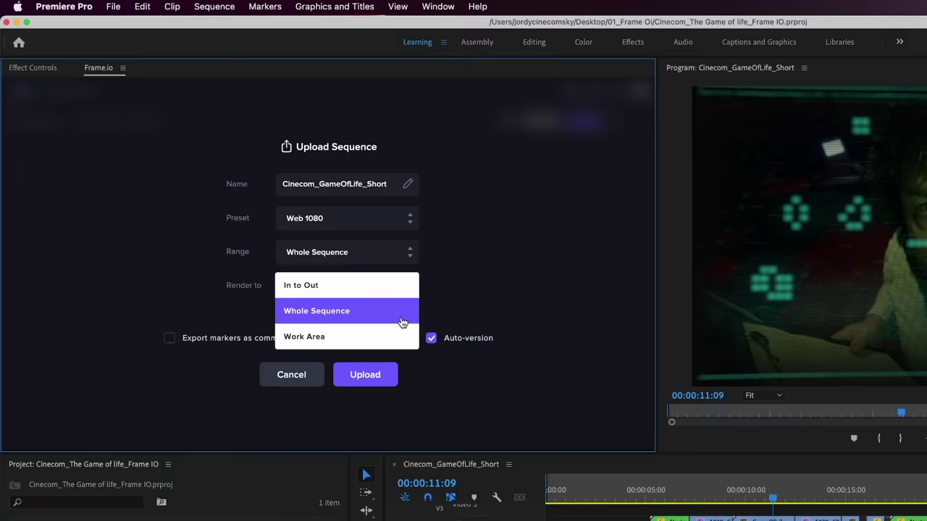
{"action": "left_click", "coordinate": [399, 310]}
{"action": "left_click", "coordinate": [407, 290]}
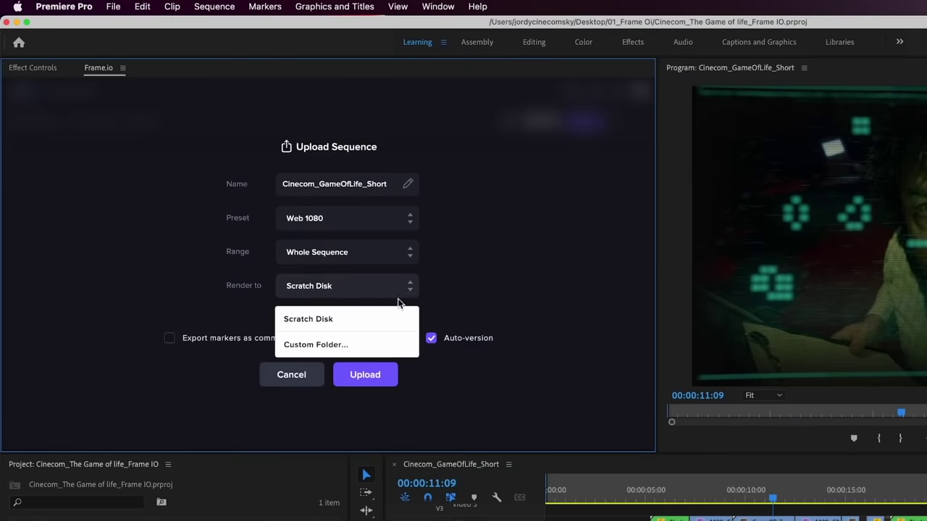
{"action": "left_click", "coordinate": [372, 331]}
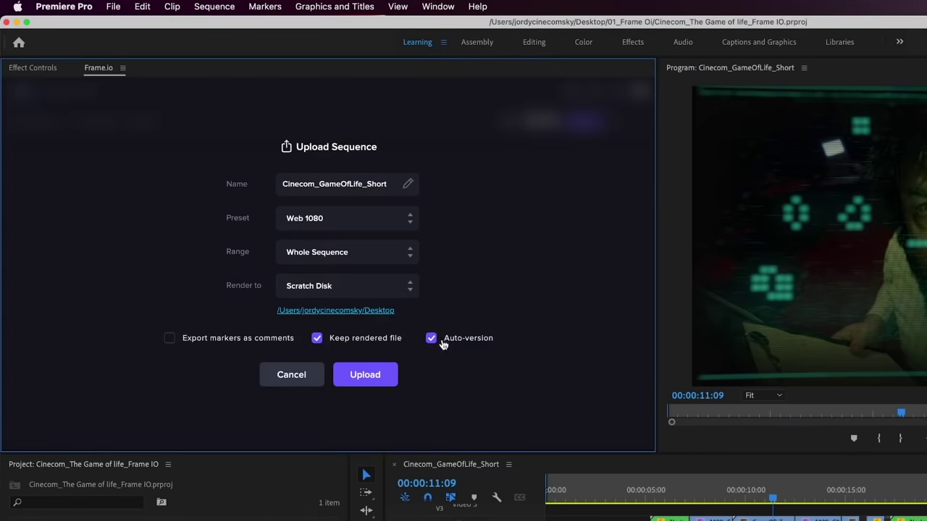
{"action": "left_click", "coordinate": [375, 382]}
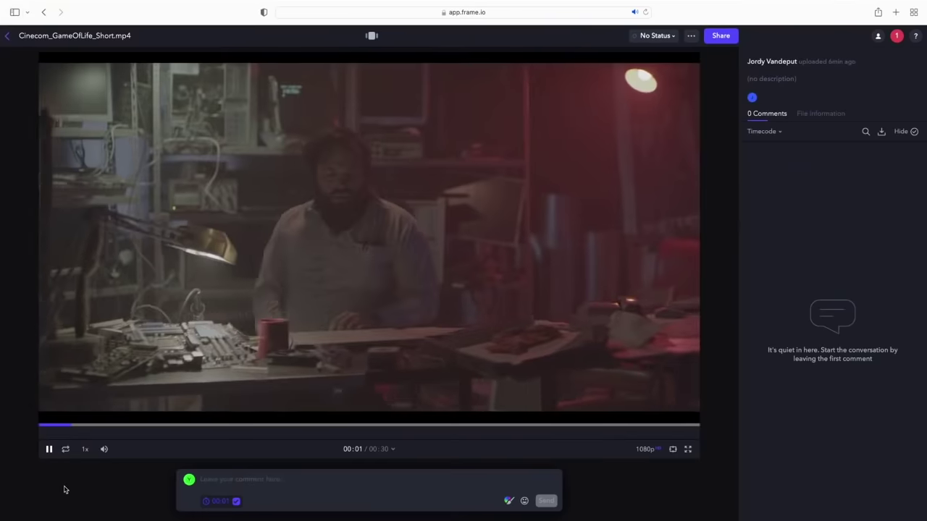
- Post the comment 'please color grade thise shot' at 00:03
{"action": "left_click", "coordinate": [49, 449]}
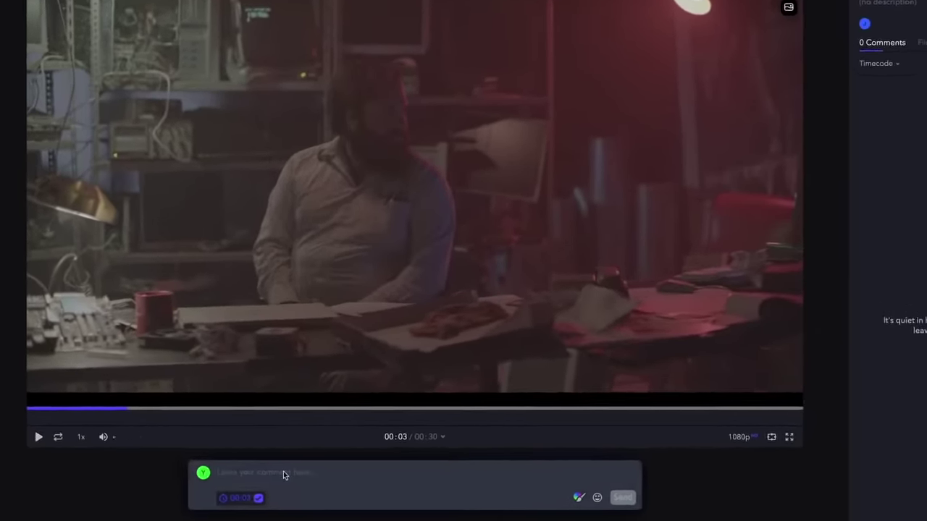
{"action": "left_click", "coordinate": [283, 472]}
{"action": "type", "text": "please color grade thise shot"}
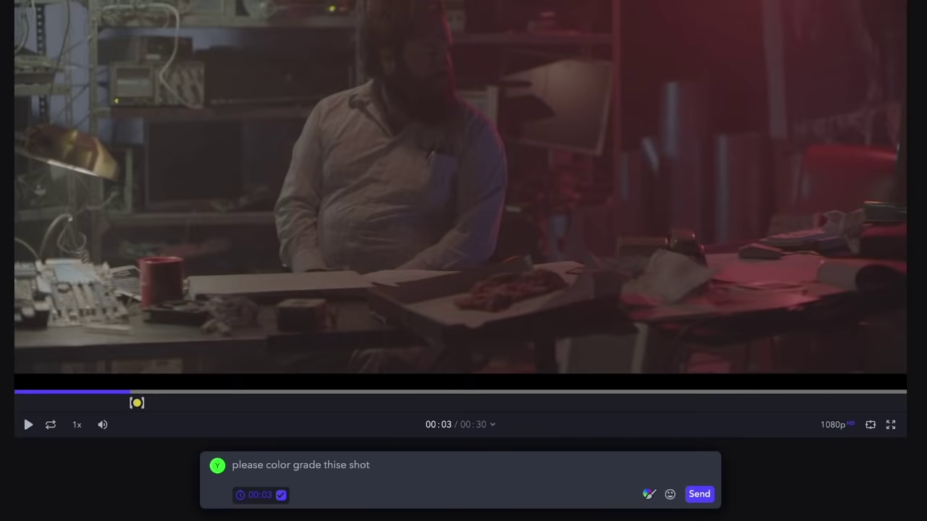
{"action": "left_click", "coordinate": [695, 493]}
- At 00:07, box the monitor and post 'add a zoom', then mark the clip Needs Review
{"action": "left_click", "coordinate": [28, 425]}
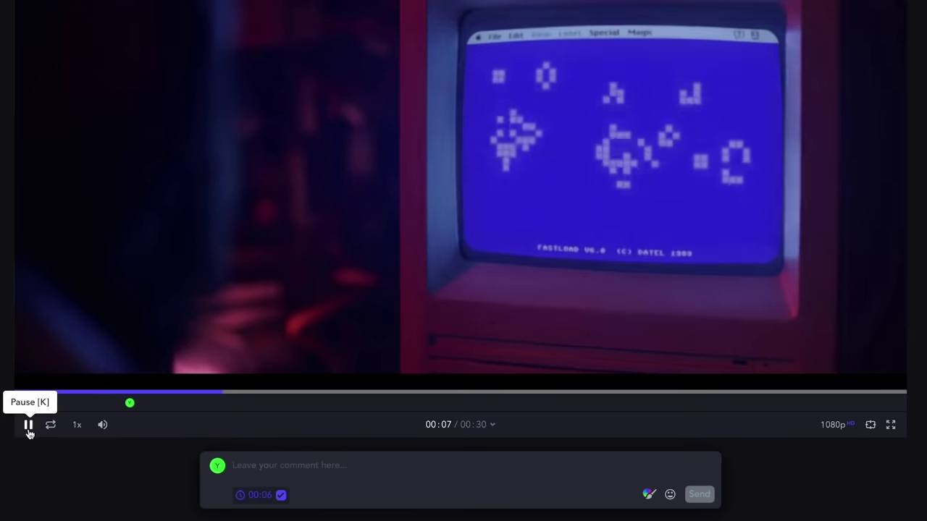
{"action": "left_click", "coordinate": [28, 425]}
{"action": "left_click", "coordinate": [646, 496]}
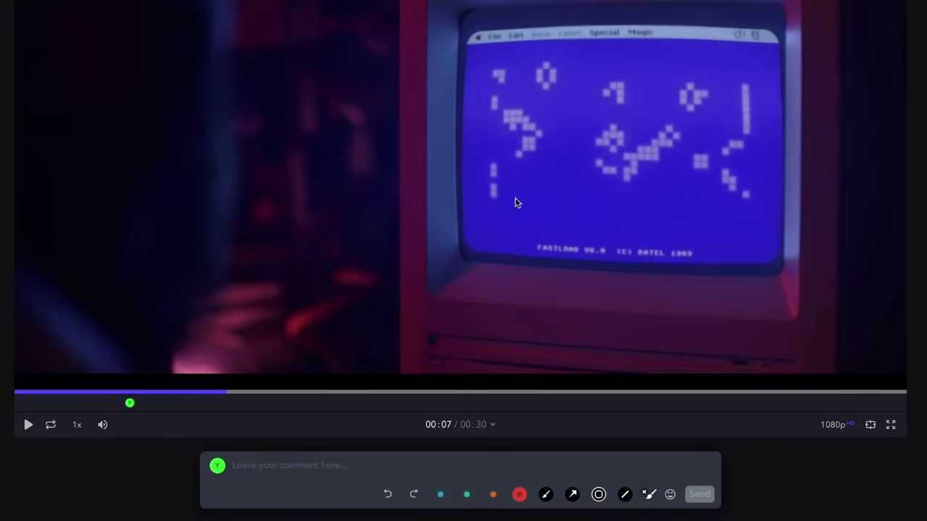
{"action": "mouse_move", "coordinate": [517, 203]}
{"action": "left_mouse_down"}
{"action": "mouse_move", "coordinate": [755, 248]}
{"action": "mouse_move", "coordinate": [766, 336]}
{"action": "left_mouse_up"}
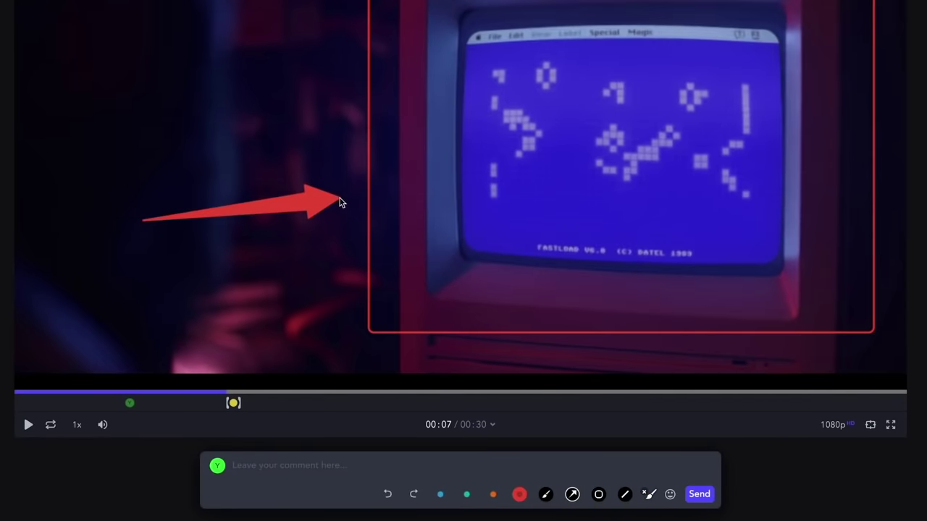
{"action": "left_click", "coordinate": [277, 466]}
{"action": "type", "text": "add a zoom"}
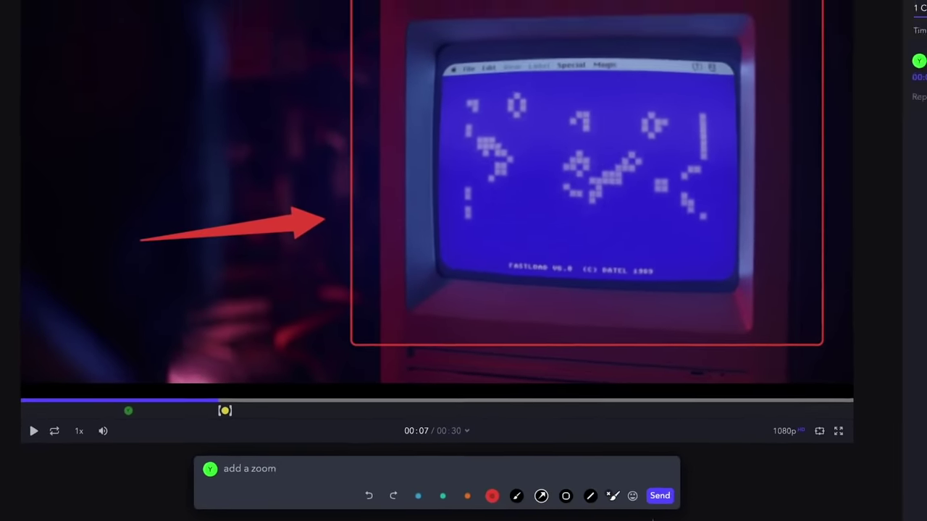
{"action": "left_click", "coordinate": [699, 493]}
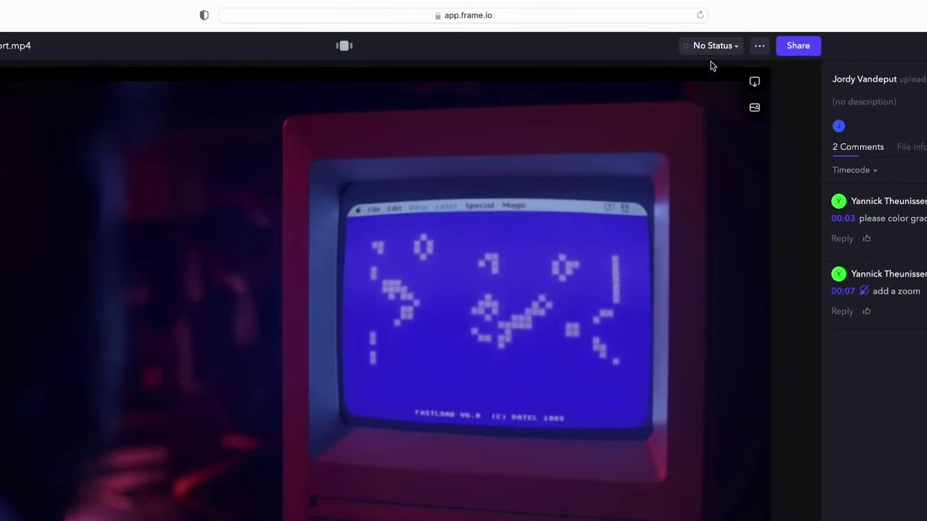
{"action": "left_click", "coordinate": [713, 49]}
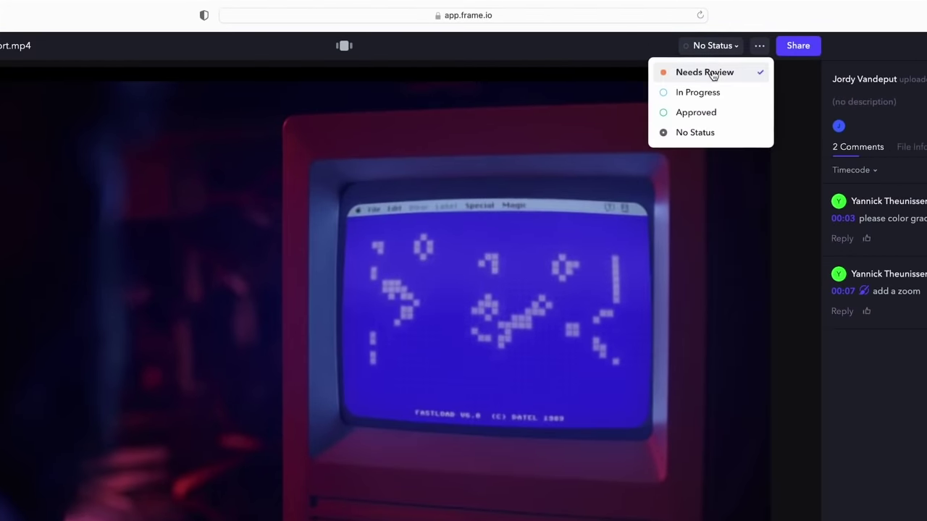
{"action": "left_click", "coordinate": [713, 74]}
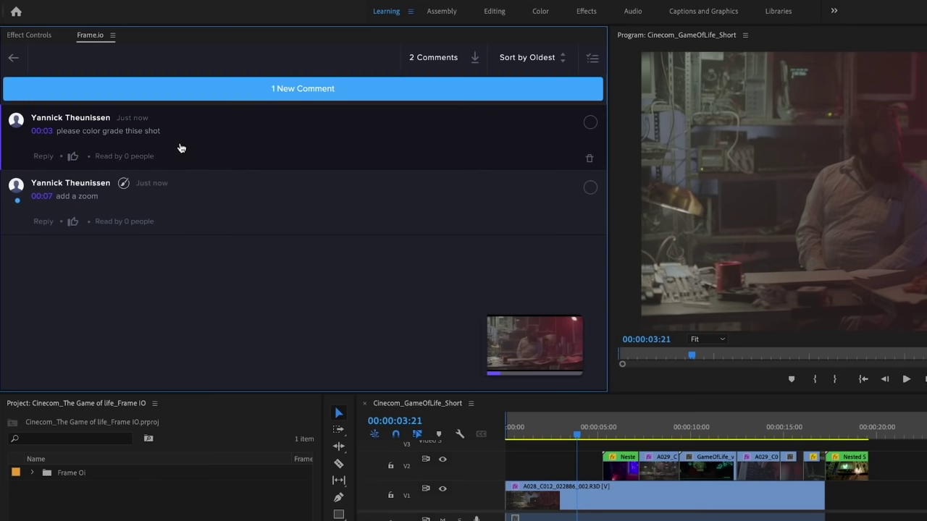
- Reply 'Will Do' to the colour-grade comment and 'Okay' to the zoom comment
{"action": "left_click", "coordinate": [44, 156]}
{"action": "type", "text": "will d"}
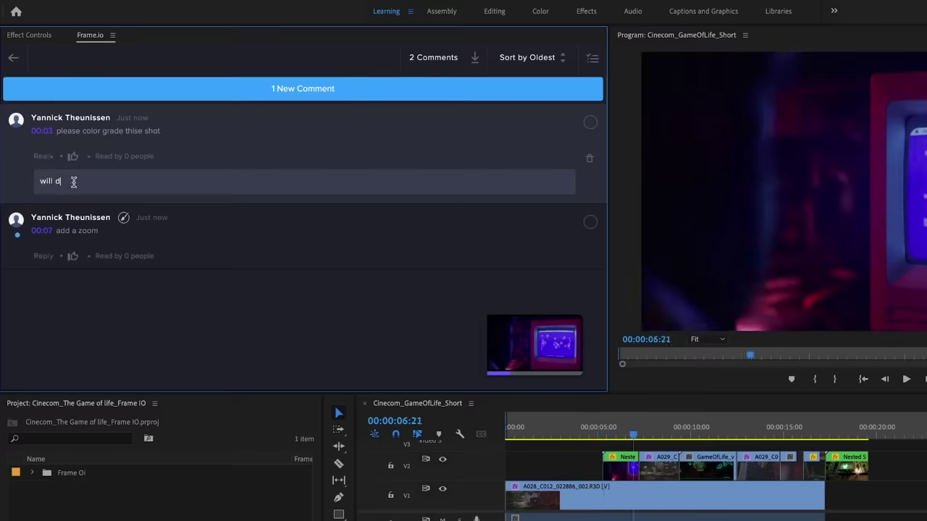
{"action": "type", "text": "o"}
{"action": "key", "text": "Return"}
{"action": "left_click", "coordinate": [44, 286]}
{"action": "type", "text": "Oka"}
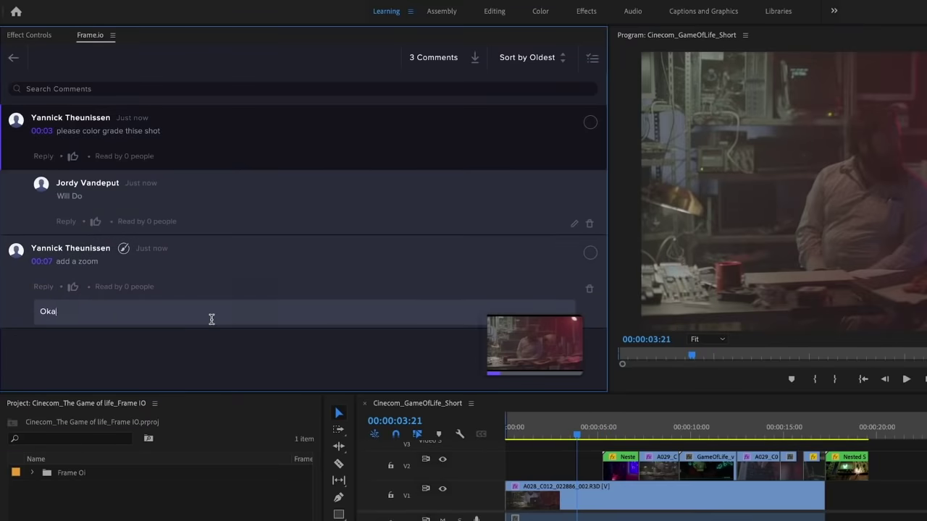
{"action": "type", "text": "y"}
{"action": "key", "text": "Return"}
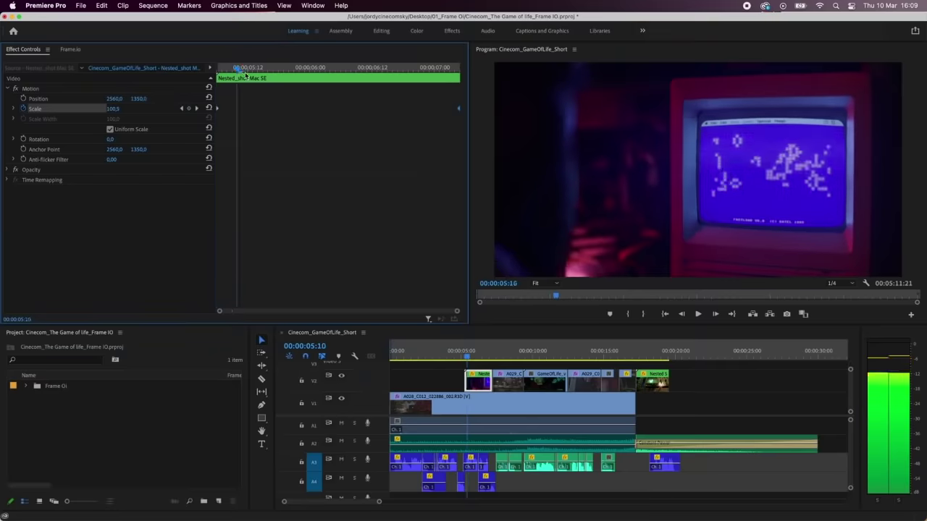
{"action": "left_click_drag", "start_coordinate": [290, 70], "coordinate": [427, 74]}
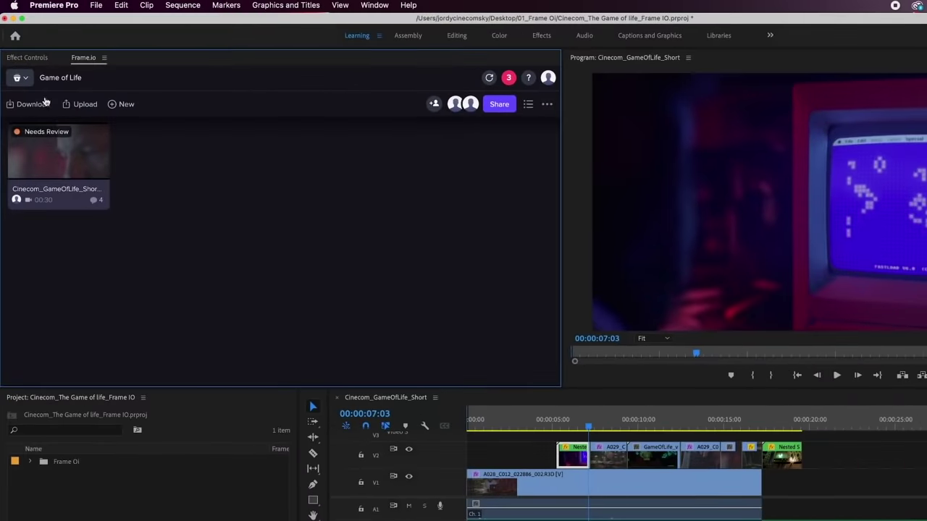
- Re-upload the active sequence at Web 1080 with Auto-version to create a new version
{"action": "left_click", "coordinate": [79, 104]}
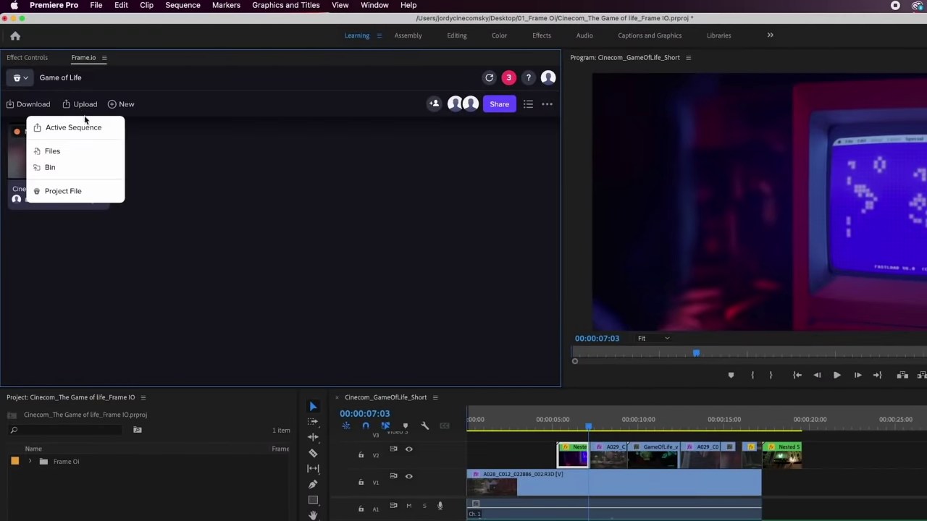
{"action": "left_click", "coordinate": [92, 127]}
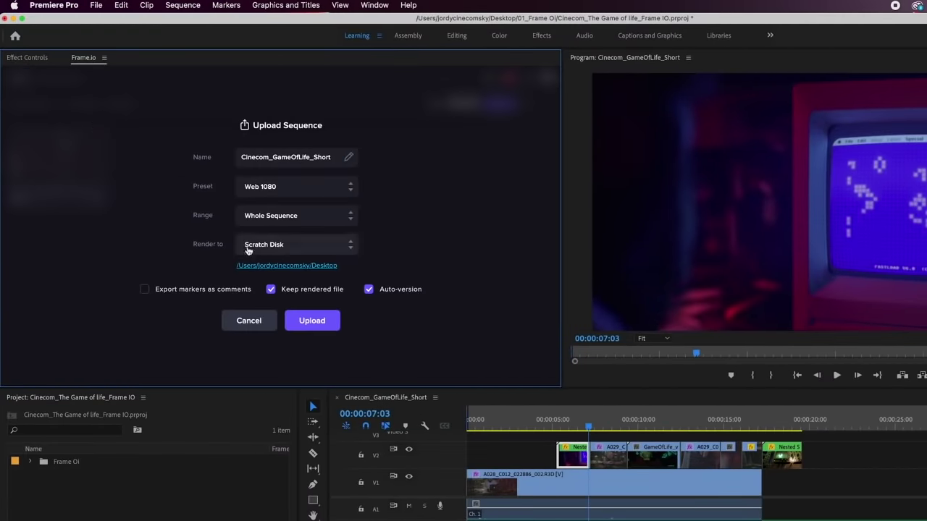
{"action": "left_click", "coordinate": [312, 321]}
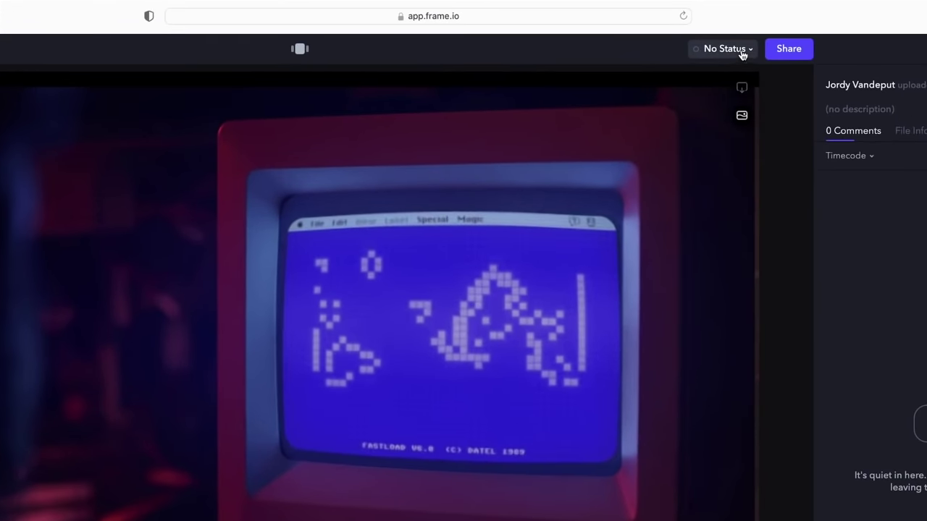
- Open the No Status review dropdown for version 2 of the clip
{"action": "left_click", "coordinate": [686, 37]}
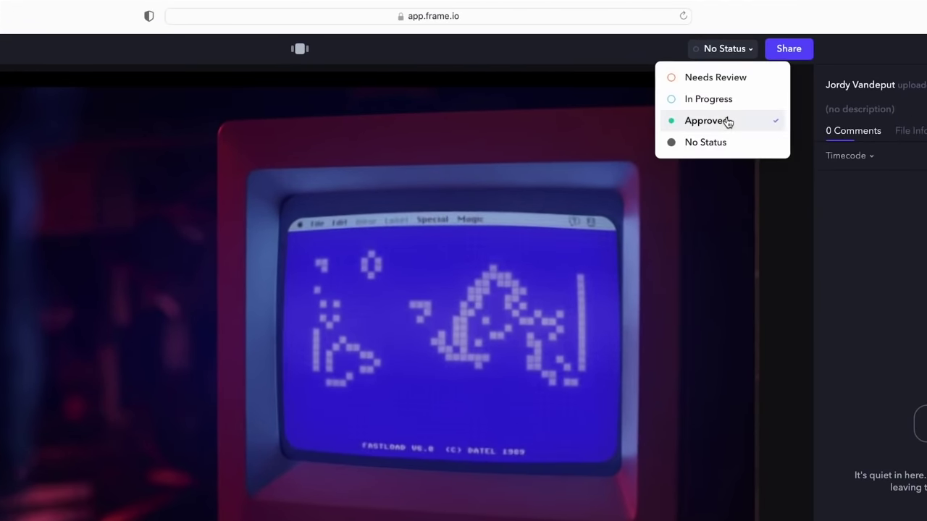